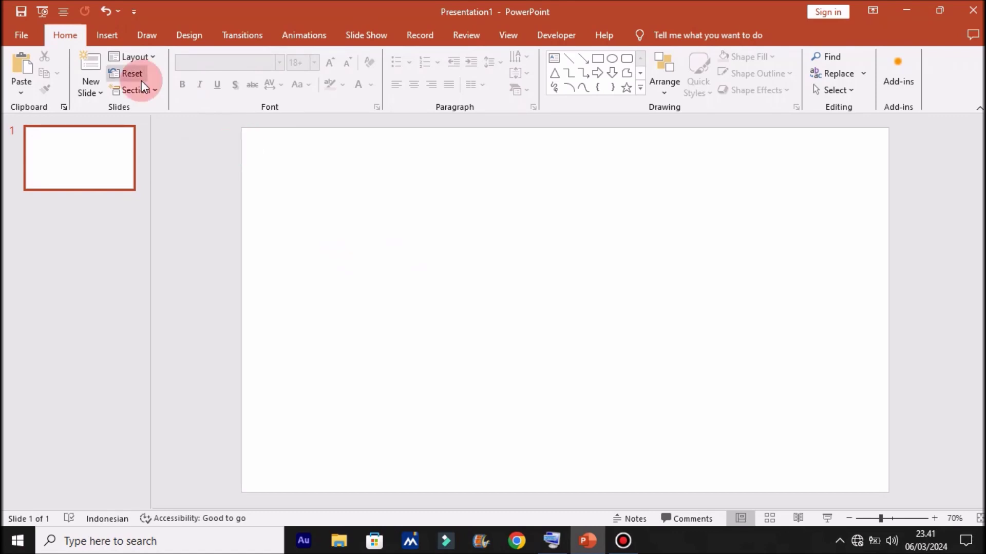
Draw a perfect 7.92 cm circle on the left of the slide with the Oval shape
left_click(104, 38)
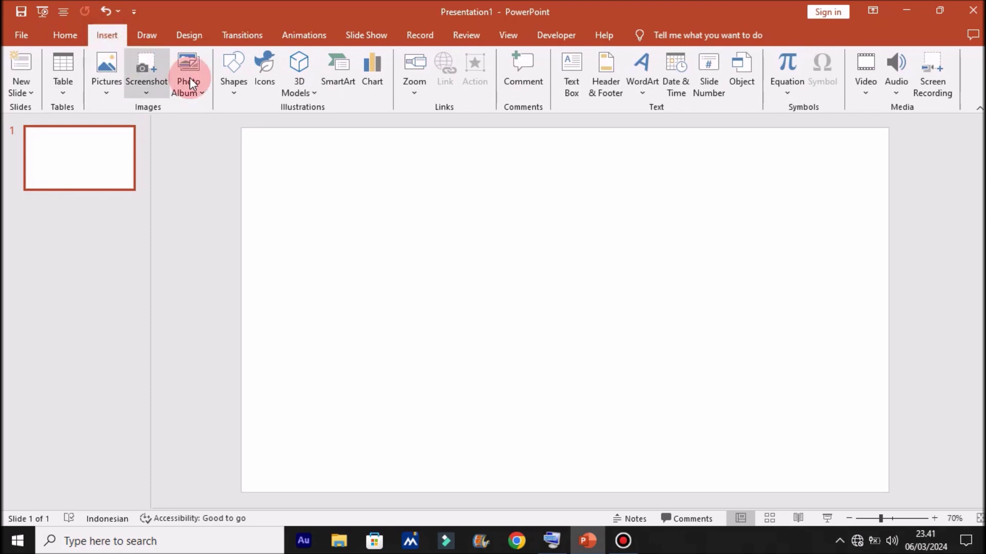
left_click(235, 95)
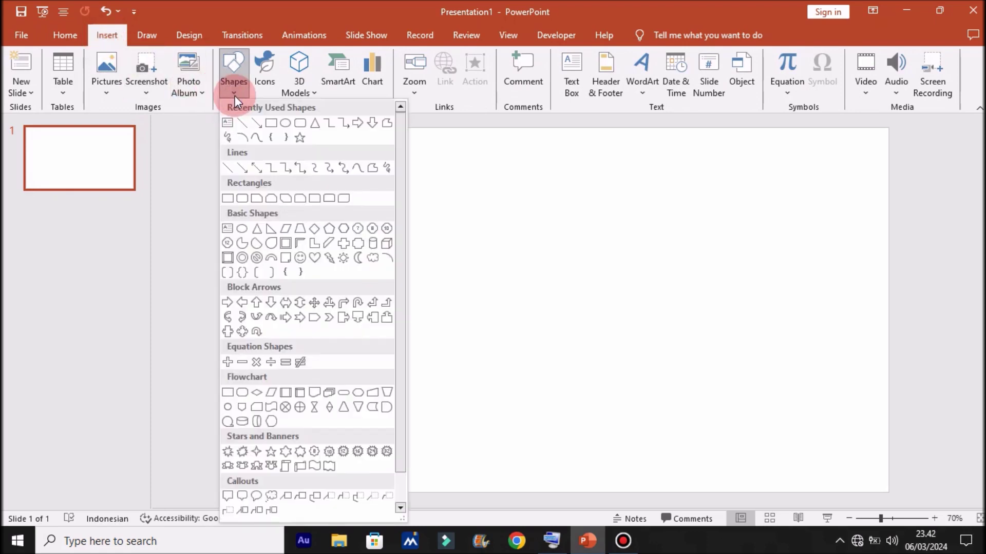
left_click(283, 124)
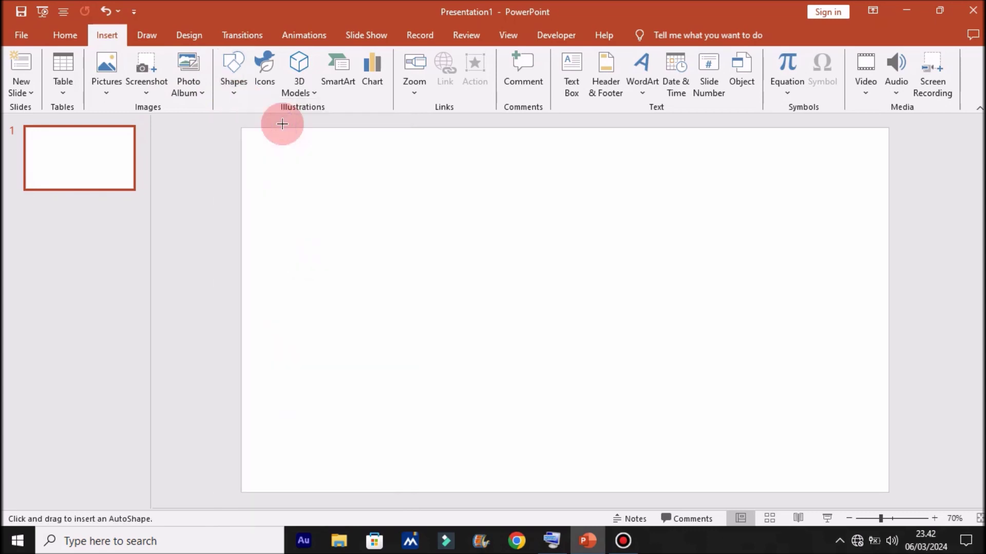
key("shift")
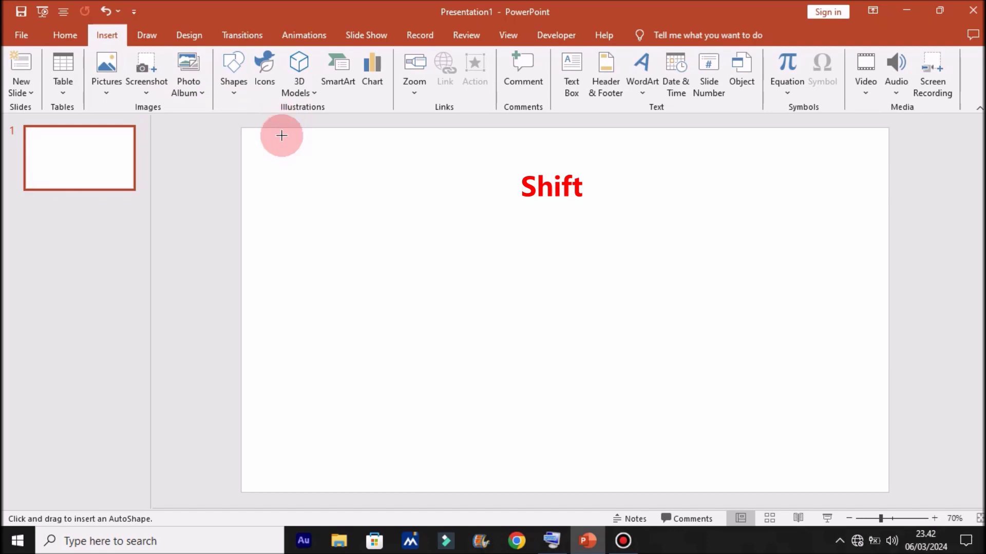
left_click_drag(282, 217, 434, 361)
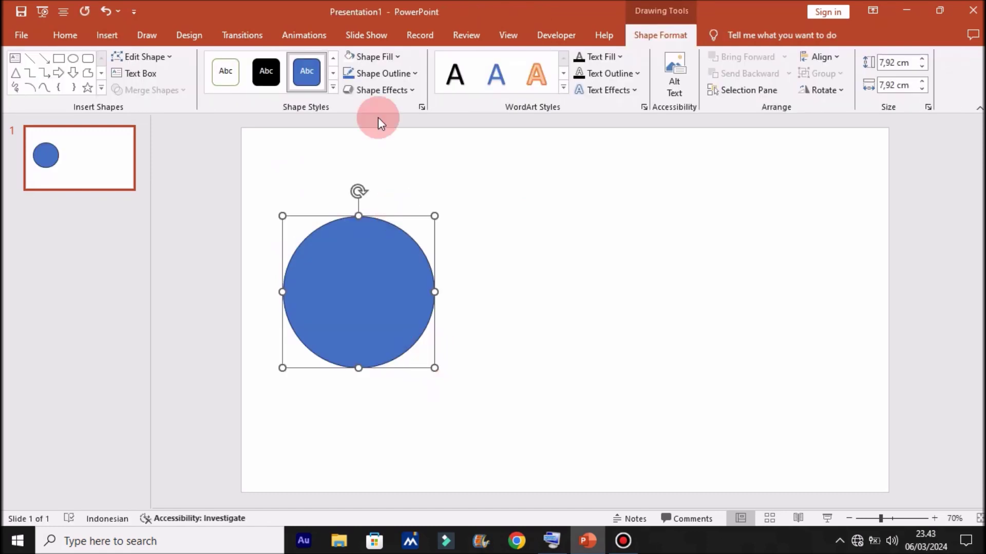
Give the circle No Fill and a 2¼ pt outline, then paste a duplicate
left_click(374, 61)
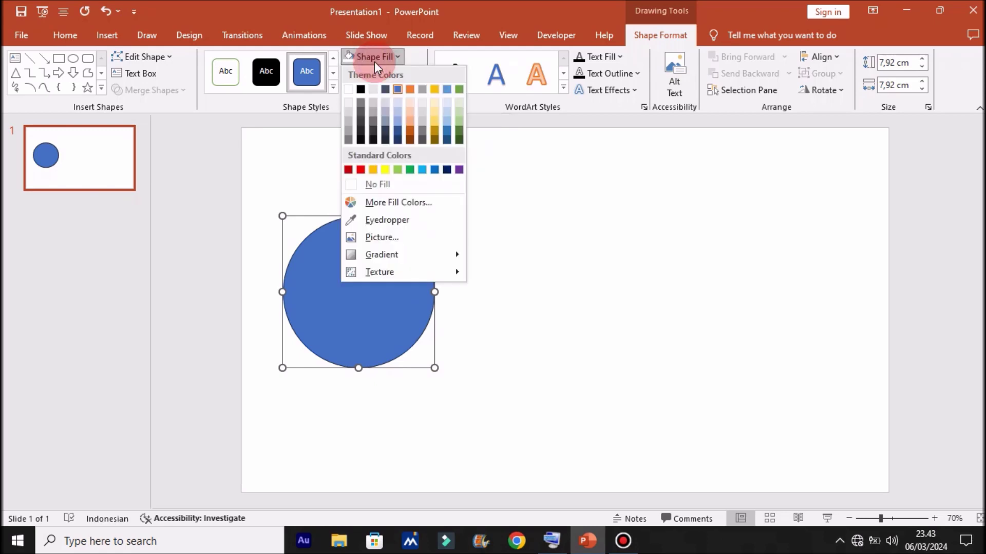
left_click(396, 185)
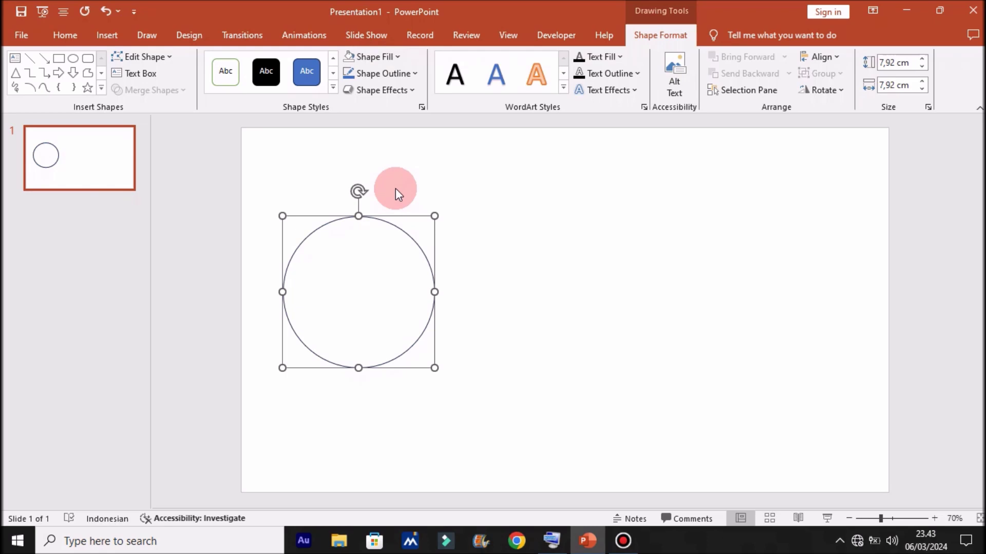
left_click(384, 81)
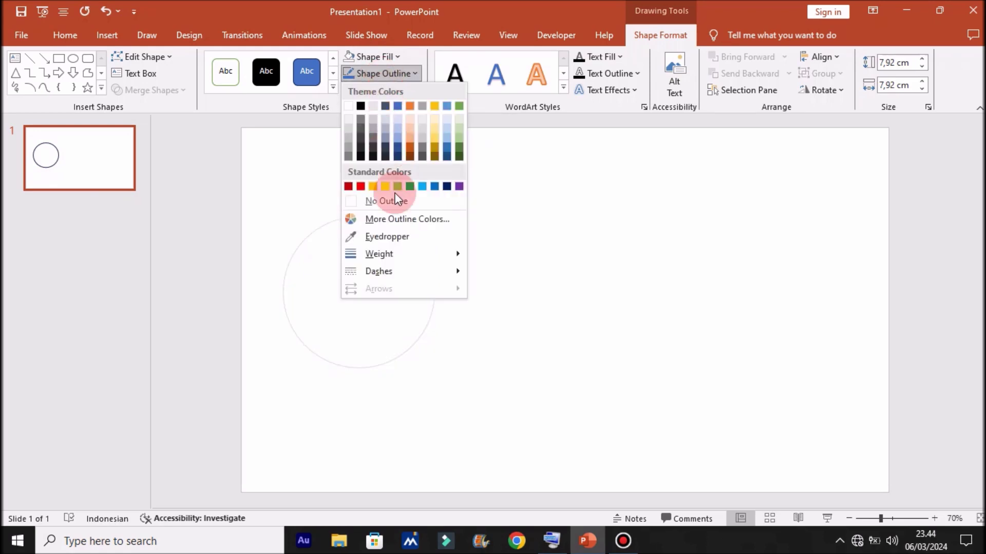
mouse_move(400, 254)
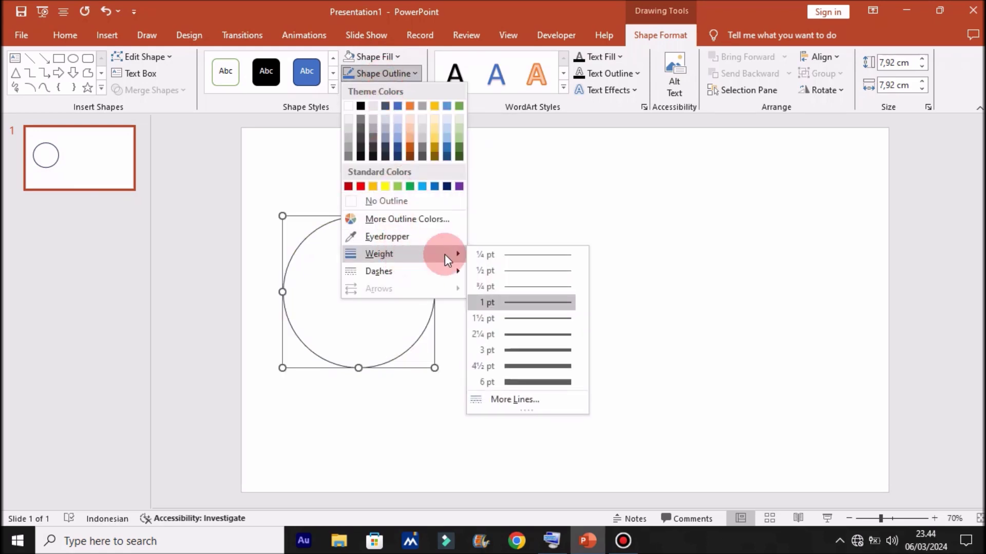
left_click(522, 341)
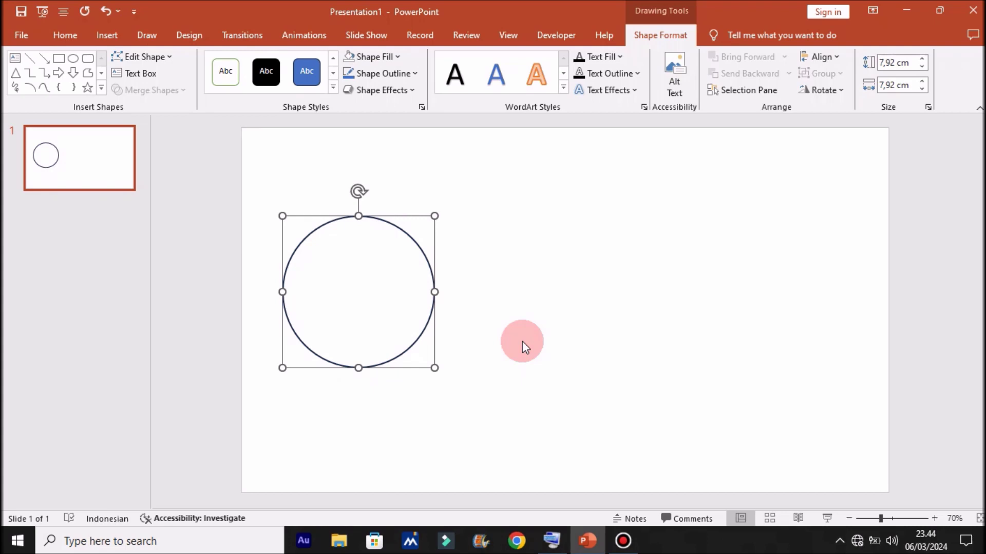
key("ctrl+v")
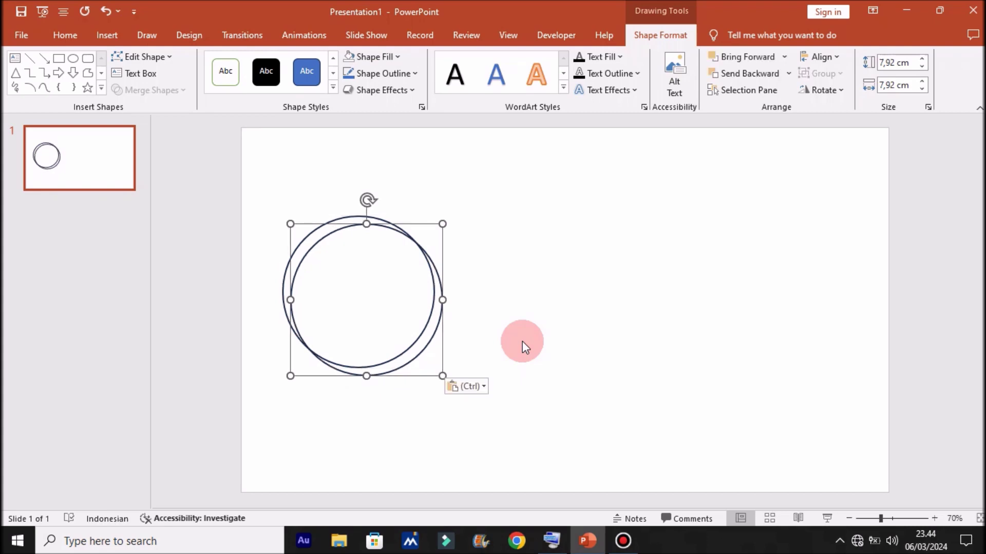
Slide the copy right to overlap the original, then select and duplicate both circles
left_click_drag(383, 224, 474, 216)
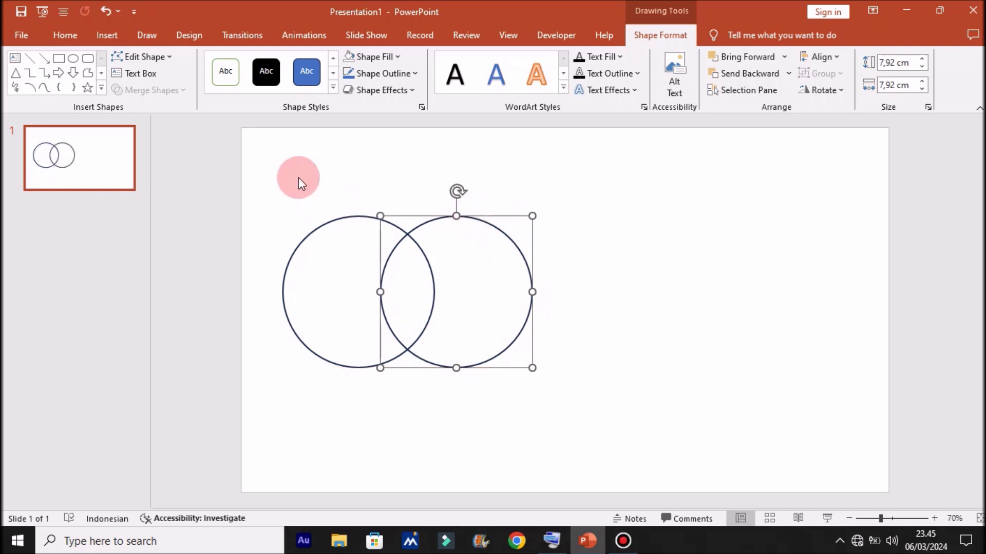
left_click_drag(279, 175, 534, 381)
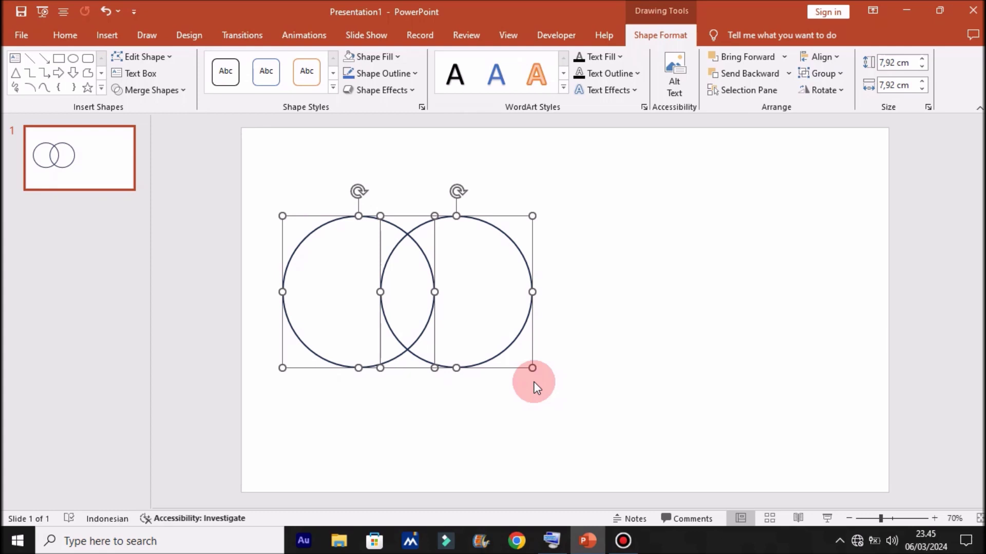
key("ctrl+v")
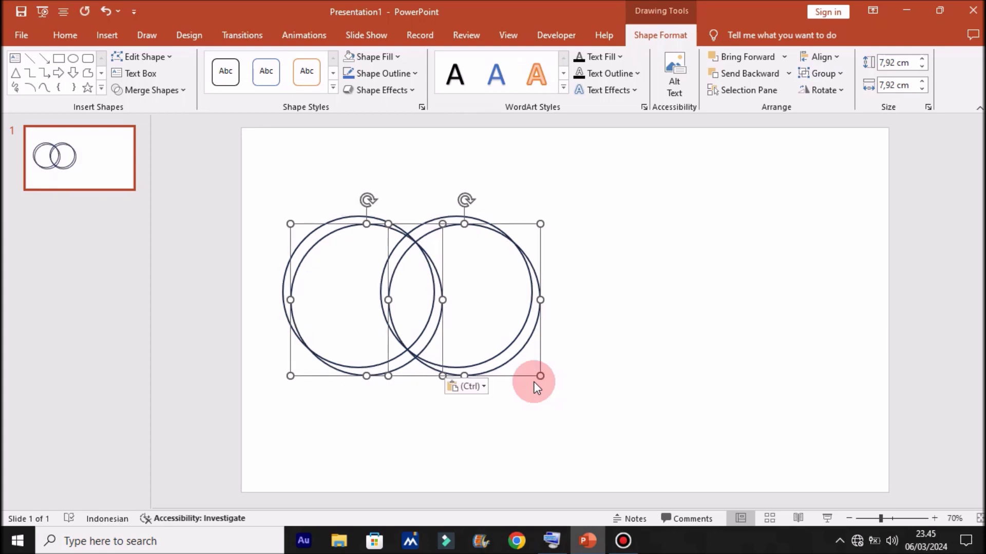
Move the copied pair right and intersect them into a 6.04 × 2.8 cm lens
left_click_drag(398, 219, 658, 217)
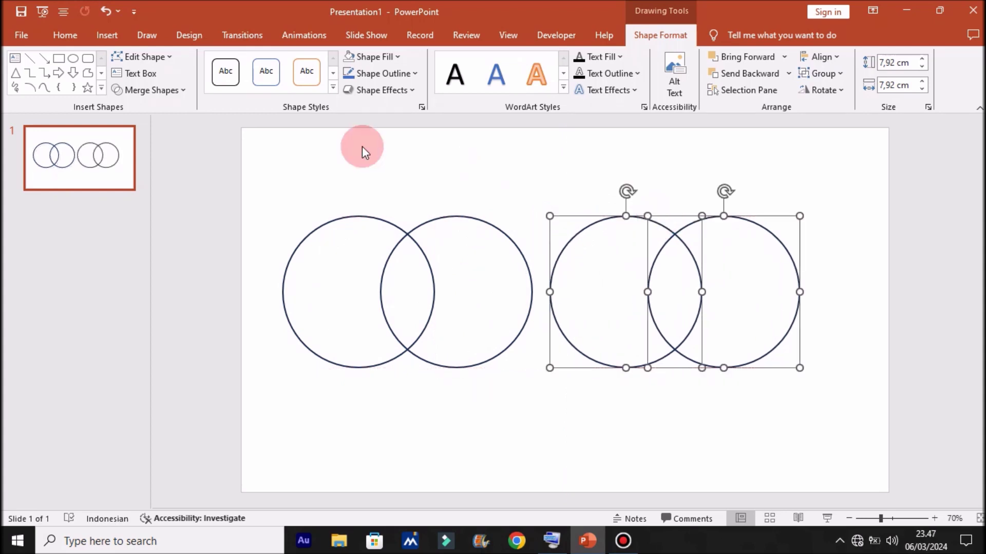
left_click(165, 92)
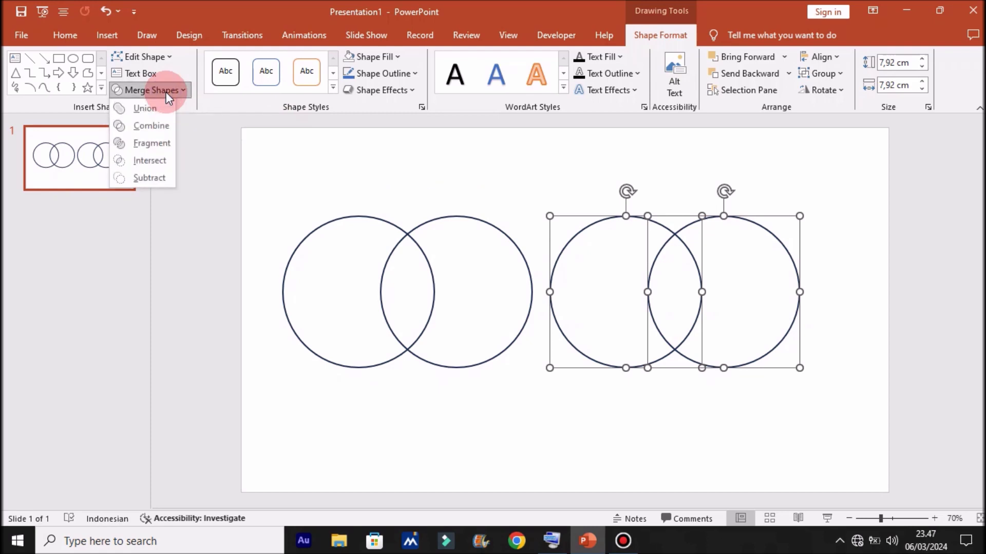
left_click(155, 161)
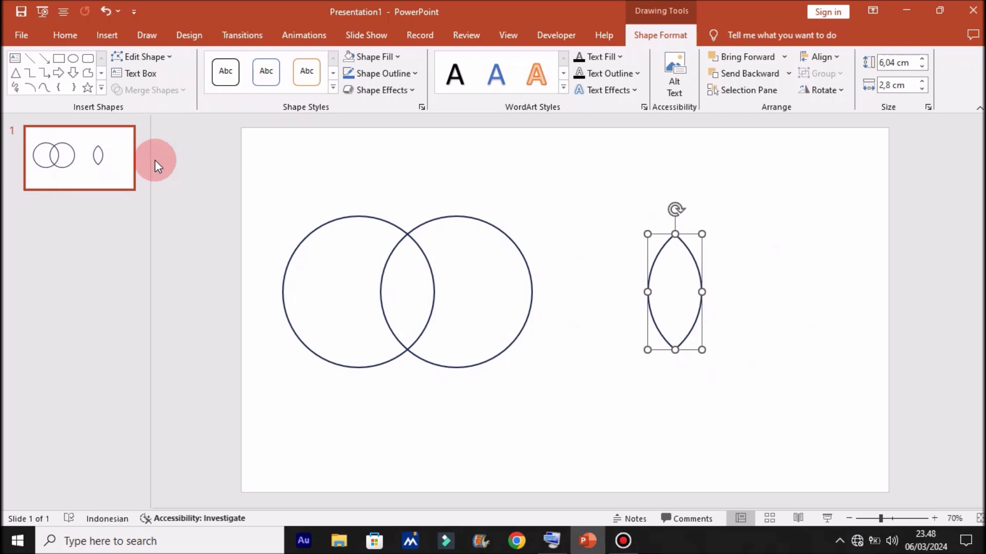
Place the lens over the left circles' overlap and switch it to a pattern fill
left_click_drag(666, 233, 402, 235)
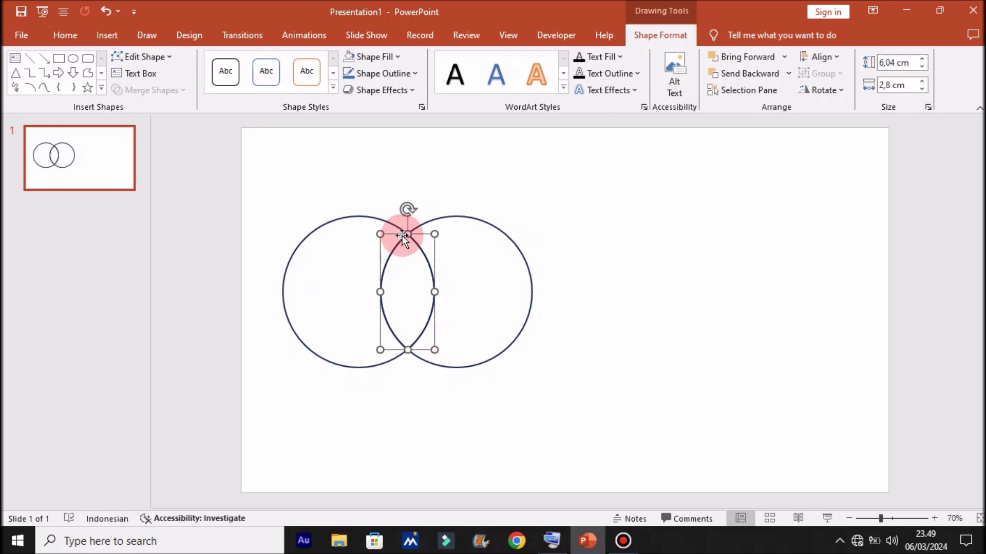
left_click(374, 66)
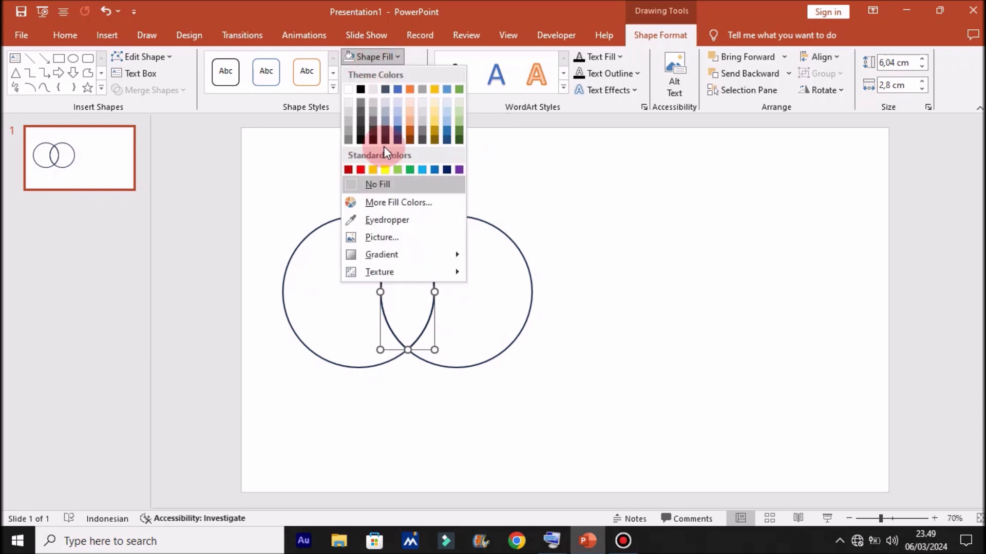
left_click(400, 272)
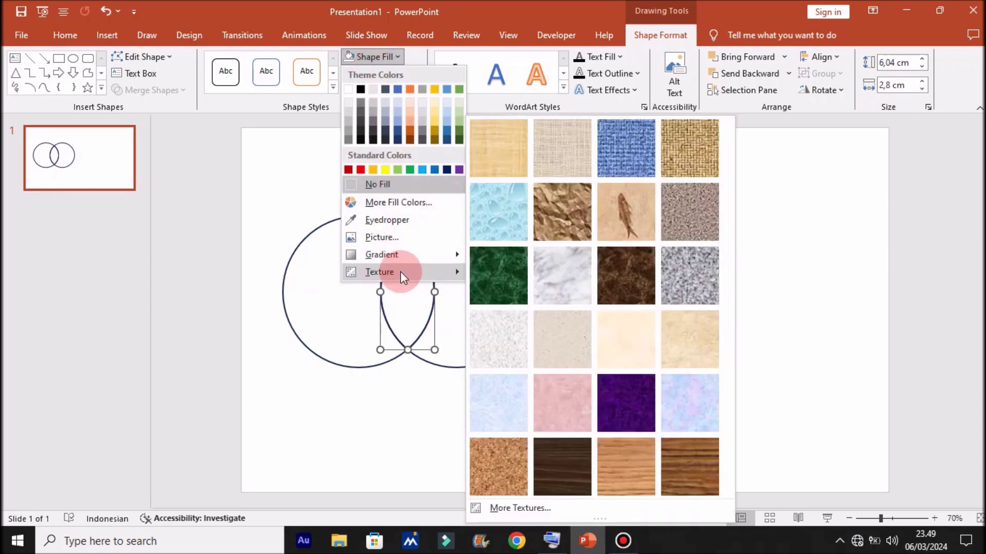
left_click(543, 509)
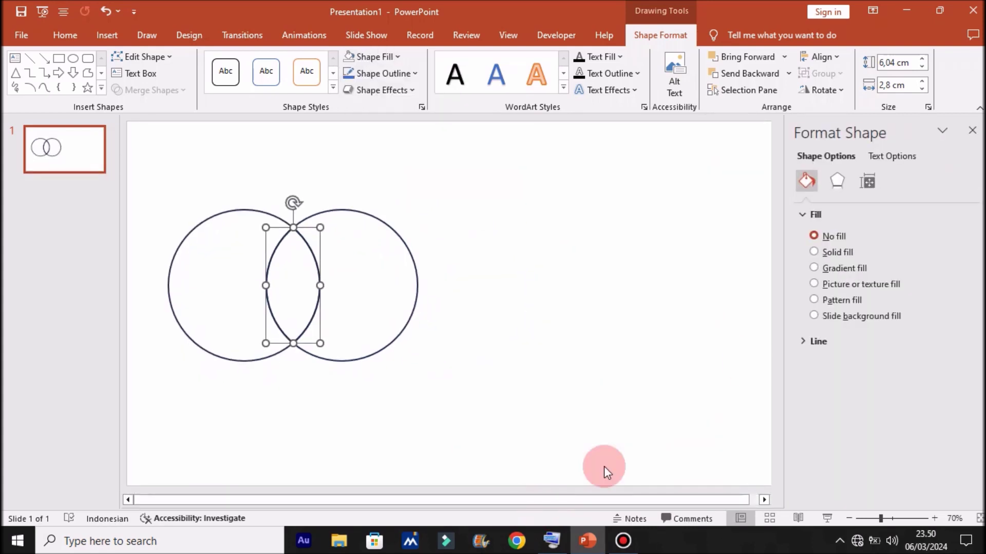
left_click(814, 300)
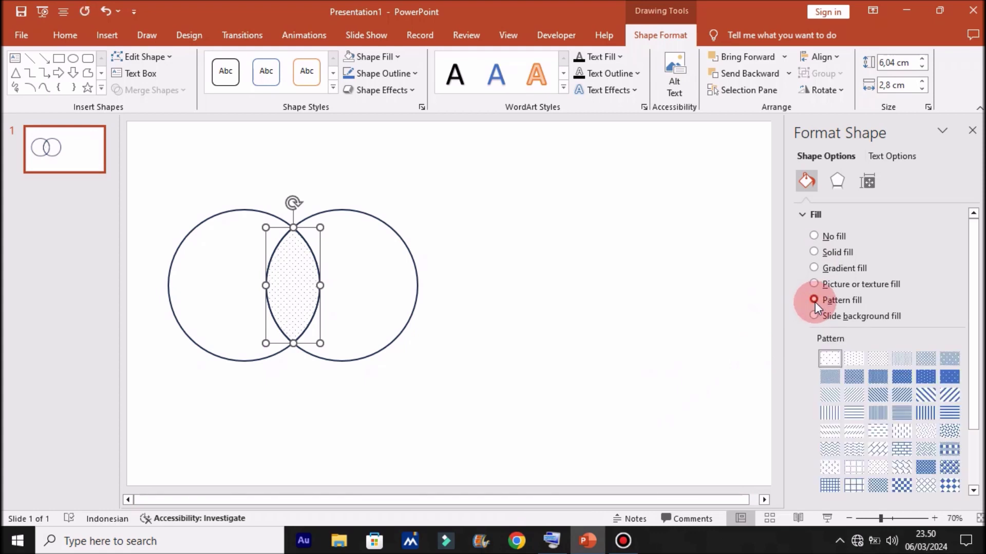
Hatch the lens with diagonal stripes in Black, Text 1, Lighter 35%
left_click(905, 403)
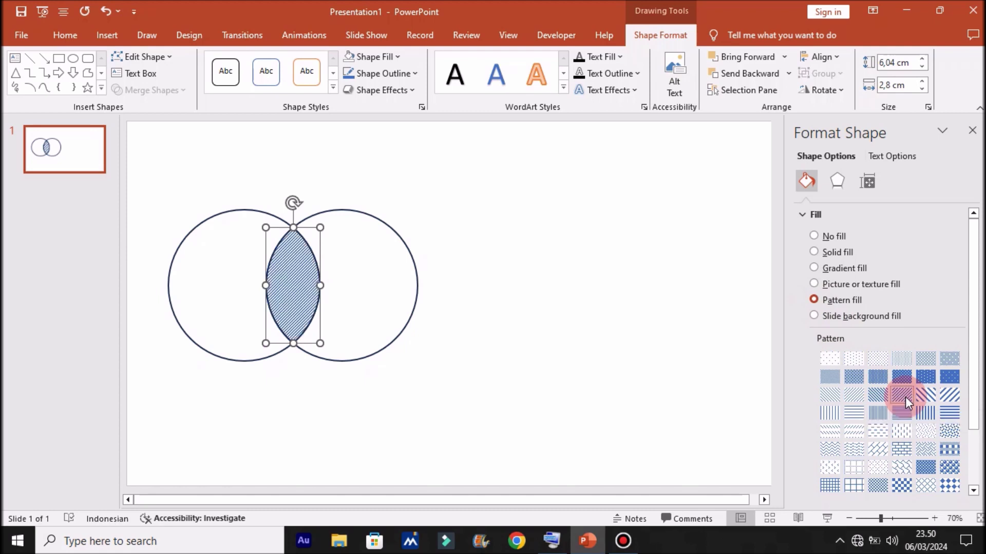
left_click_drag(967, 382, 970, 442)
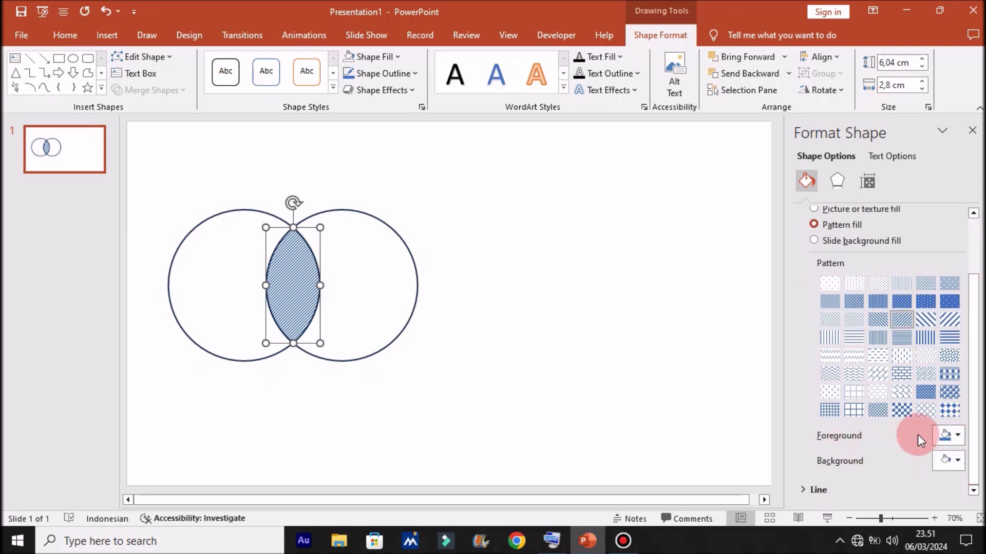
left_click(958, 438)
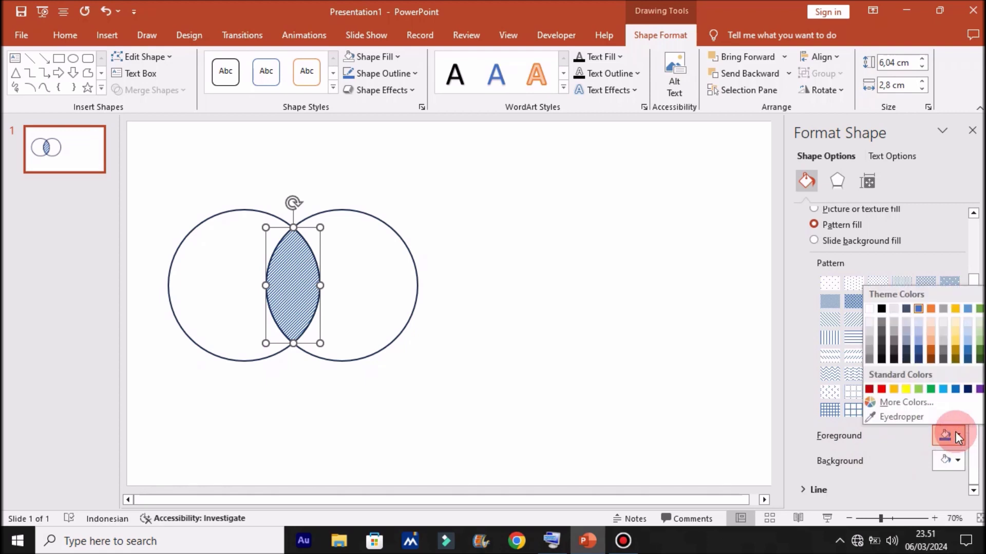
left_click(883, 329)
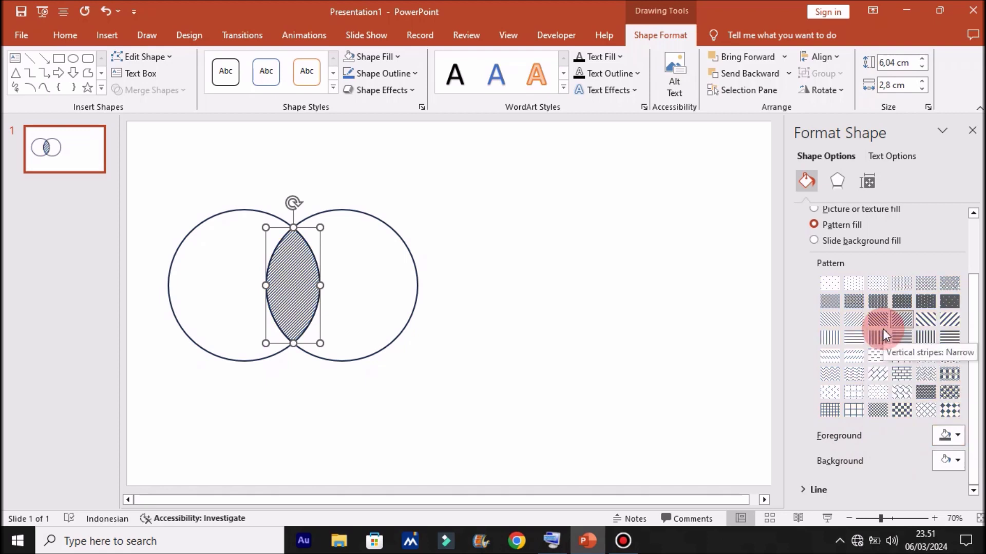
left_click(971, 133)
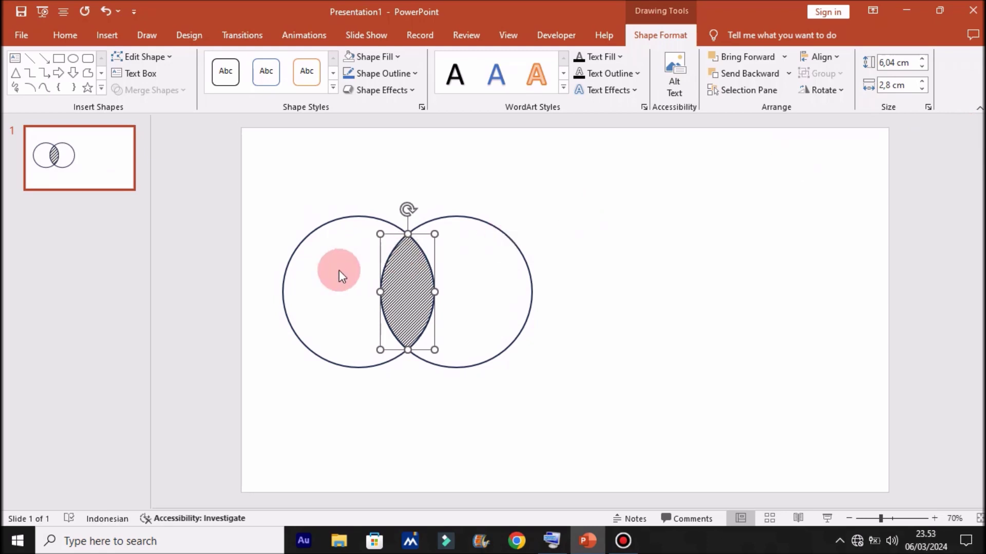
Select both circles and the hatched lens, then paste a copy of the diagram
left_click_drag(269, 174, 513, 387)
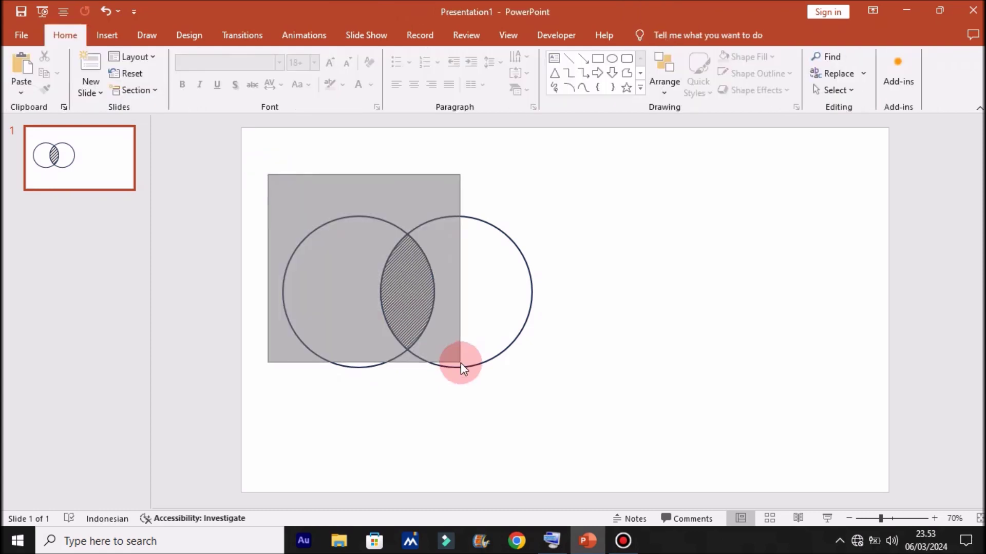
left_click_drag(514, 387, 543, 399)
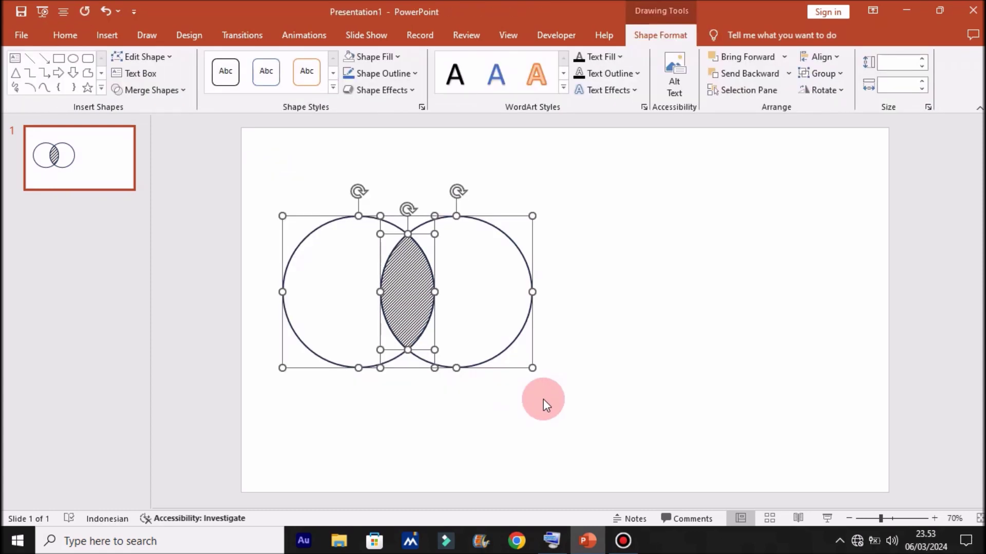
key("ctrl+v")
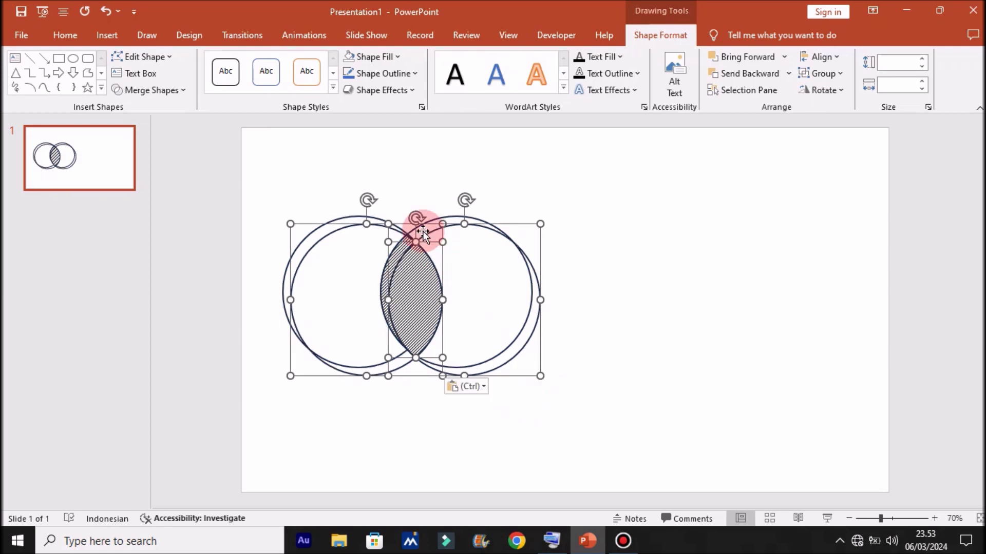
Move the copied Venn diagram level beside the original on the right
left_click_drag(423, 231, 702, 224)
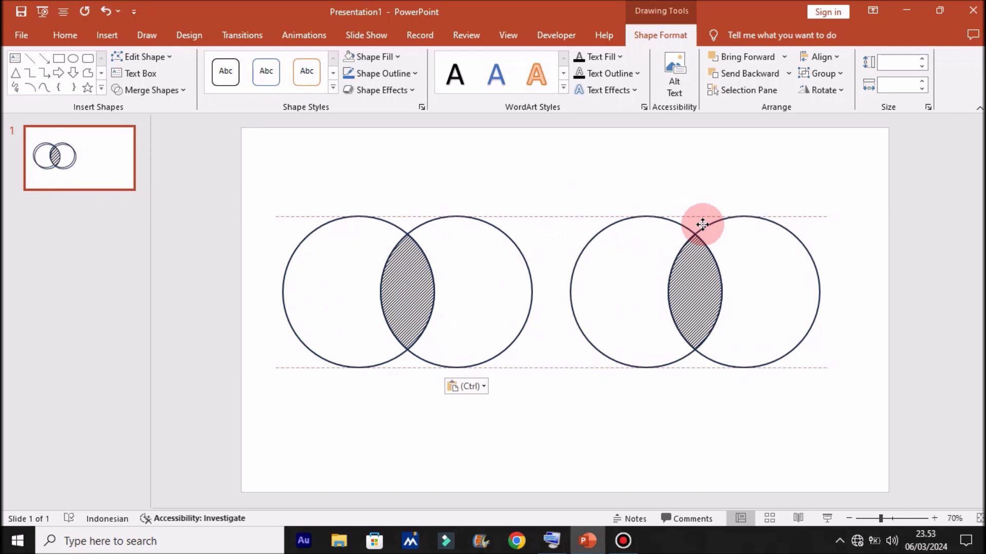
left_click(603, 161)
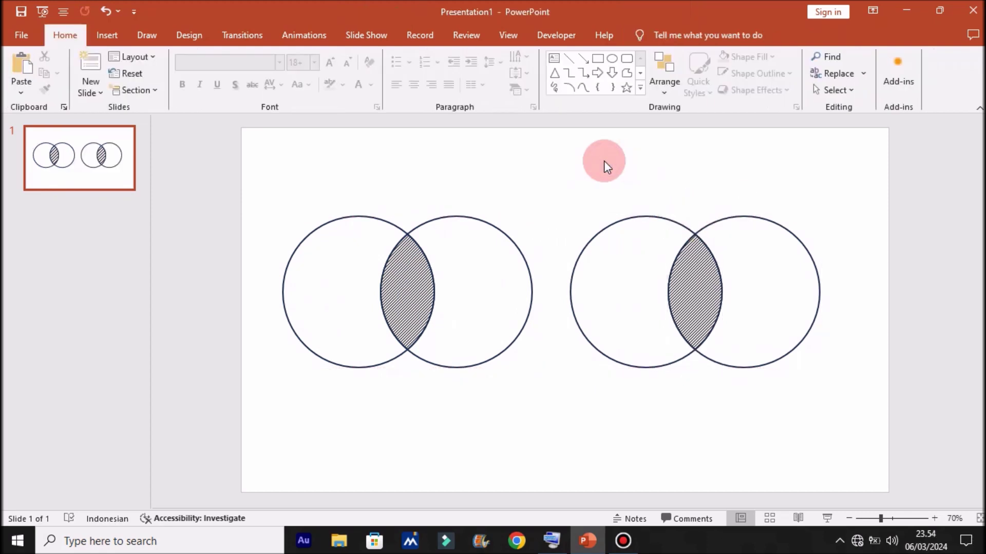
Give the right diagram's left circle a light upward diagonal pattern fill
left_click(613, 227)
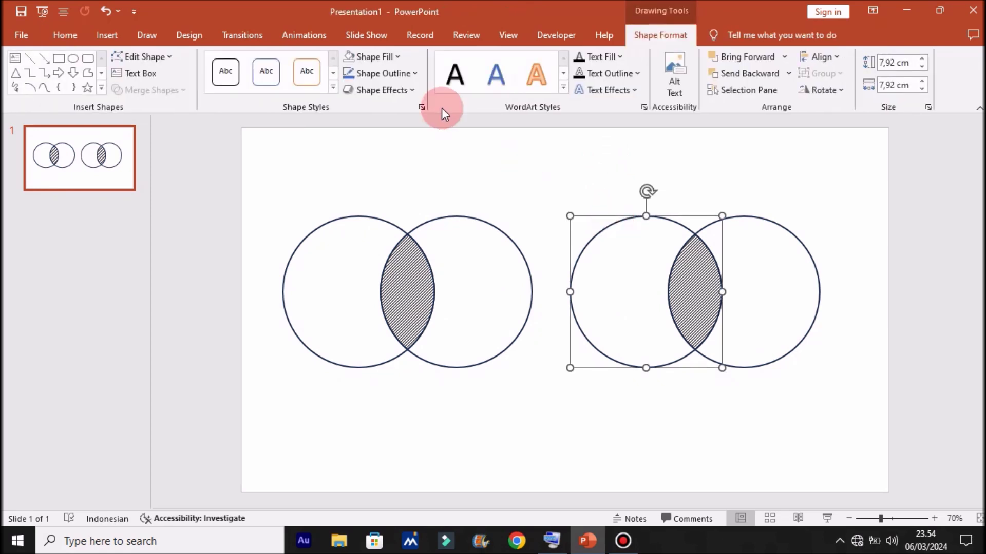
left_click(383, 60)
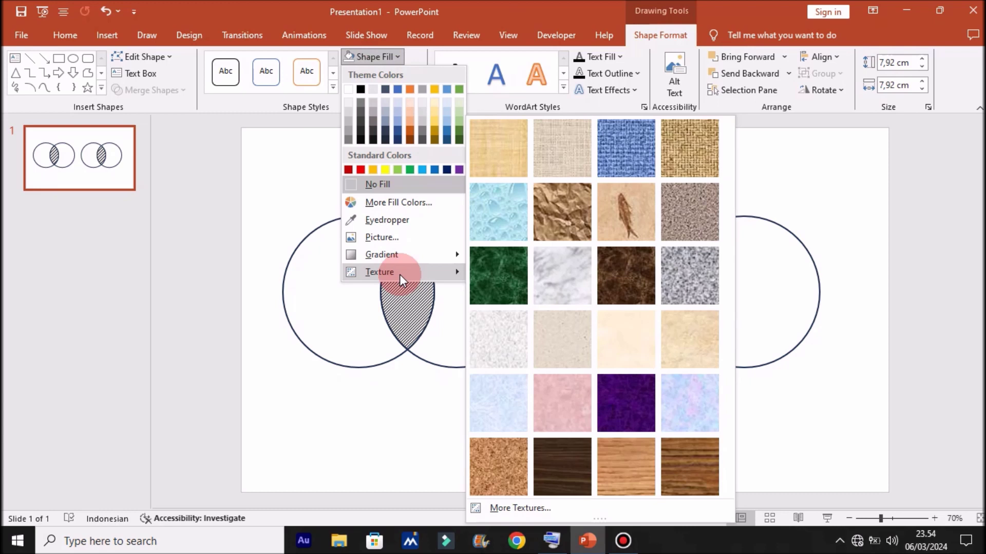
left_click(552, 507)
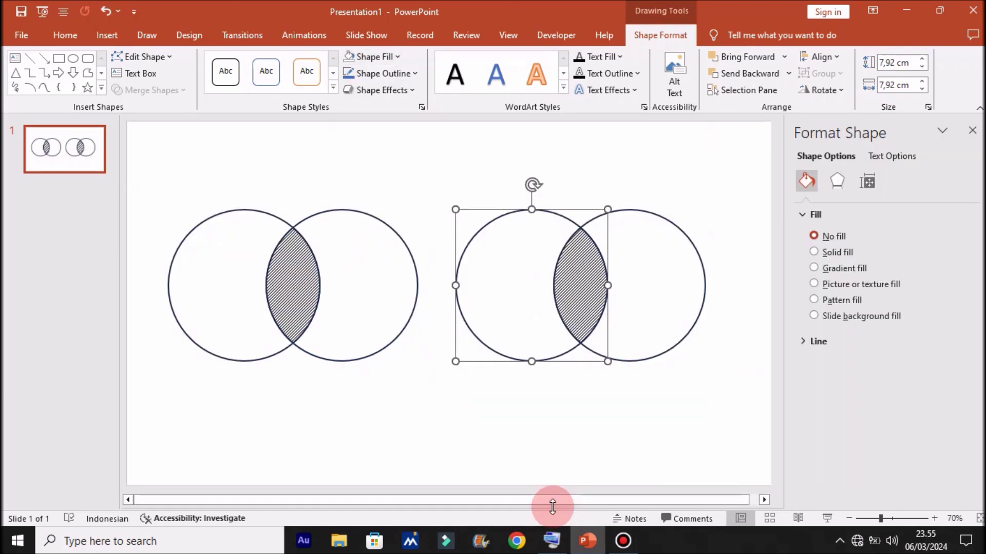
left_click(812, 301)
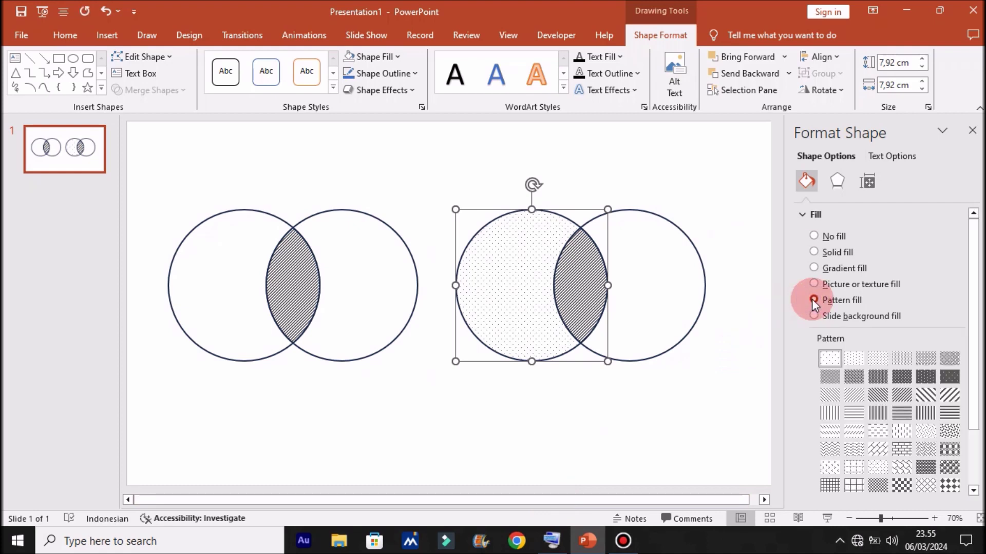
left_click(854, 393)
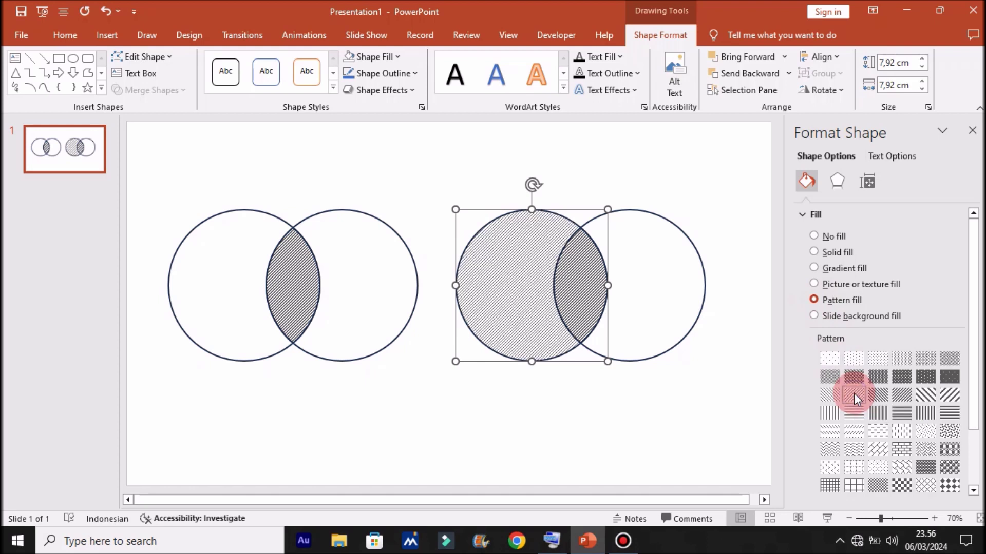
left_click(971, 133)
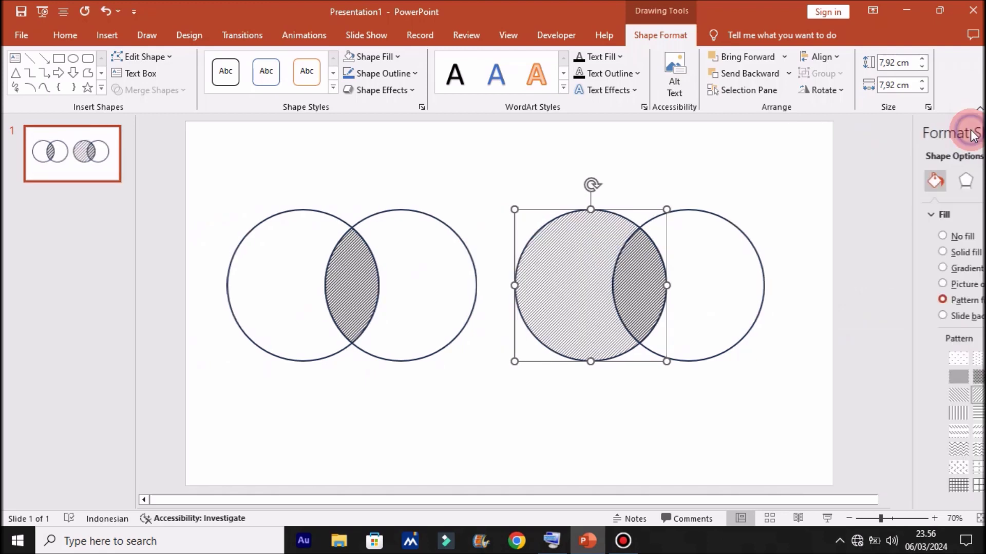
left_click(731, 173)
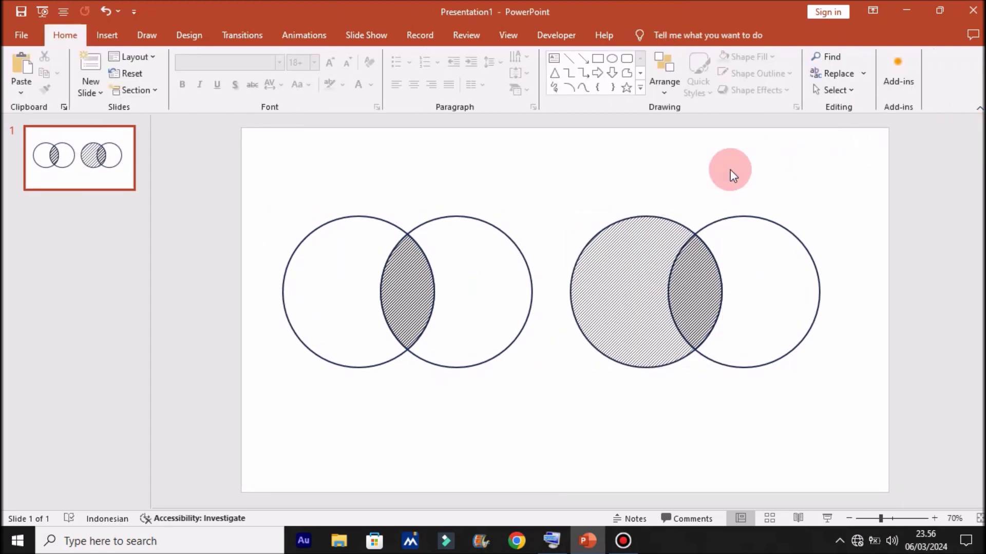
Fill the right diagram's overlap lens with solid white
left_click_drag(653, 192, 726, 366)
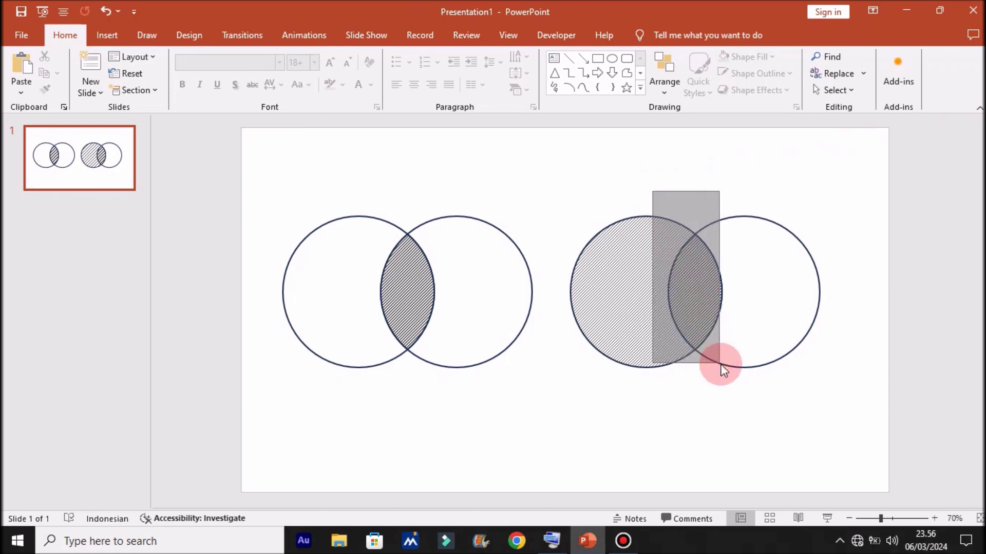
left_click_drag(725, 365, 726, 366)
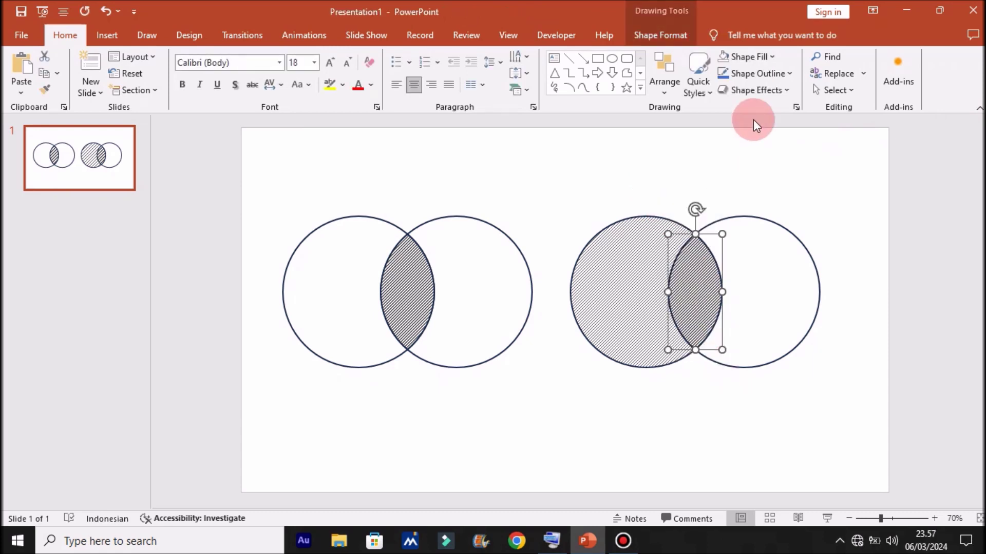
left_click(758, 61)
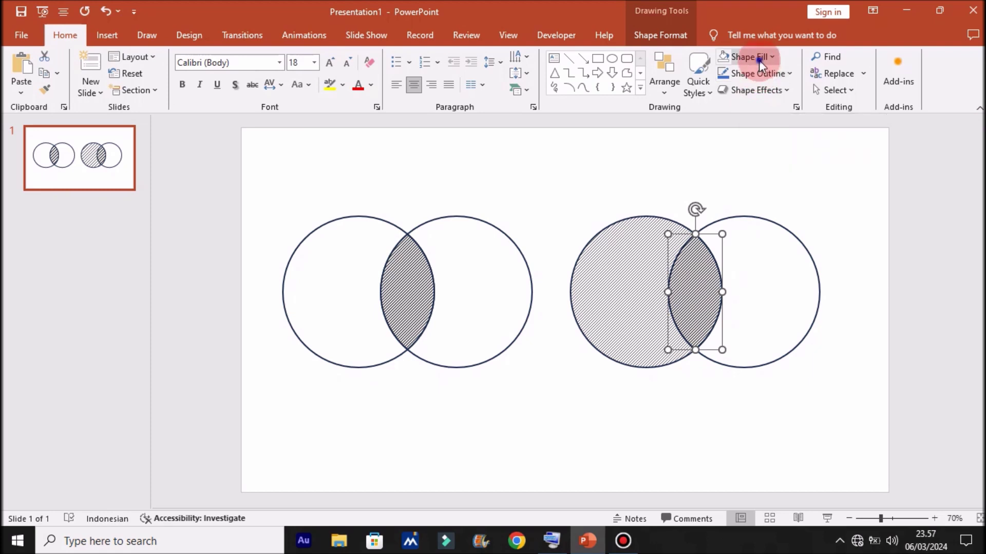
left_click(759, 60)
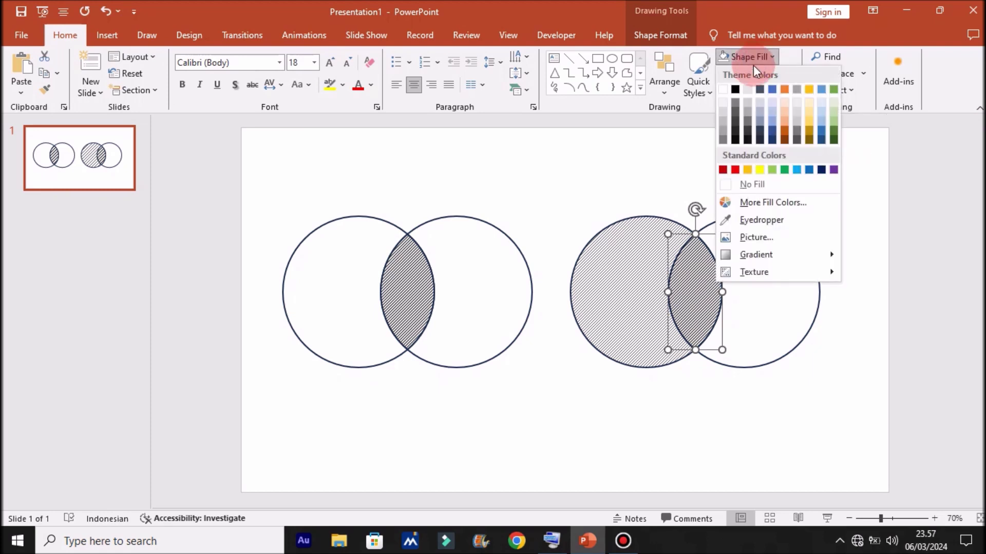
left_click(723, 90)
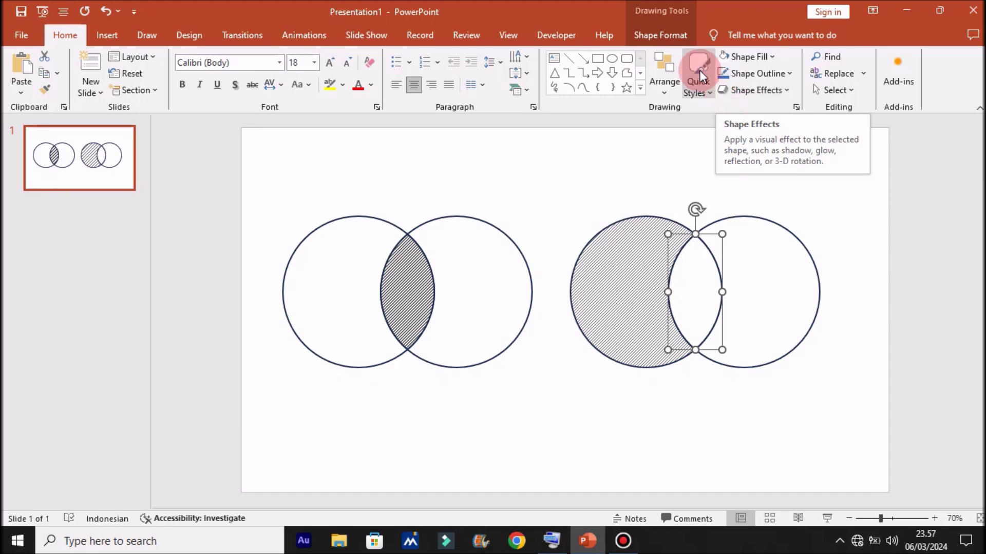
left_click(657, 36)
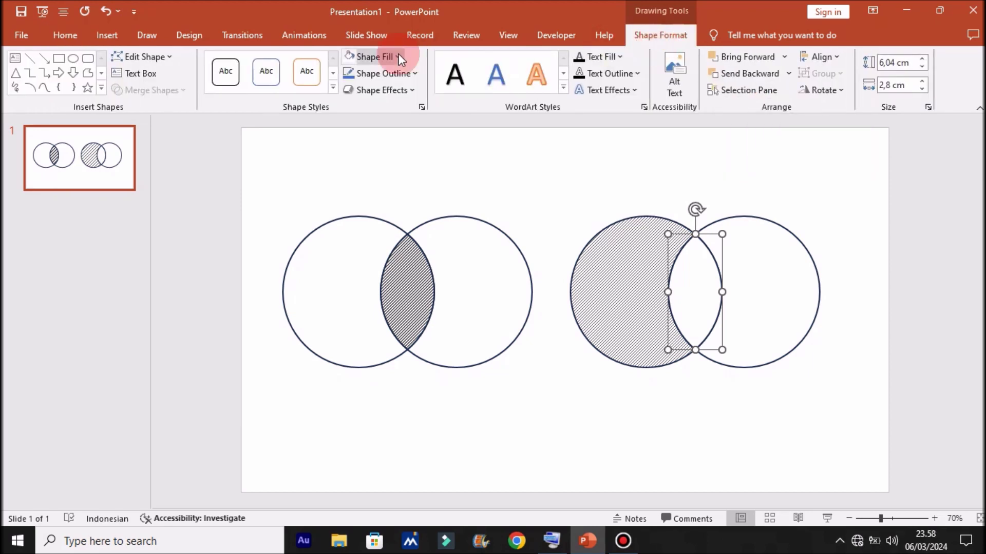
Add an 'A' text box in the left circle at font size 80, then duplicate it
left_click(147, 75)
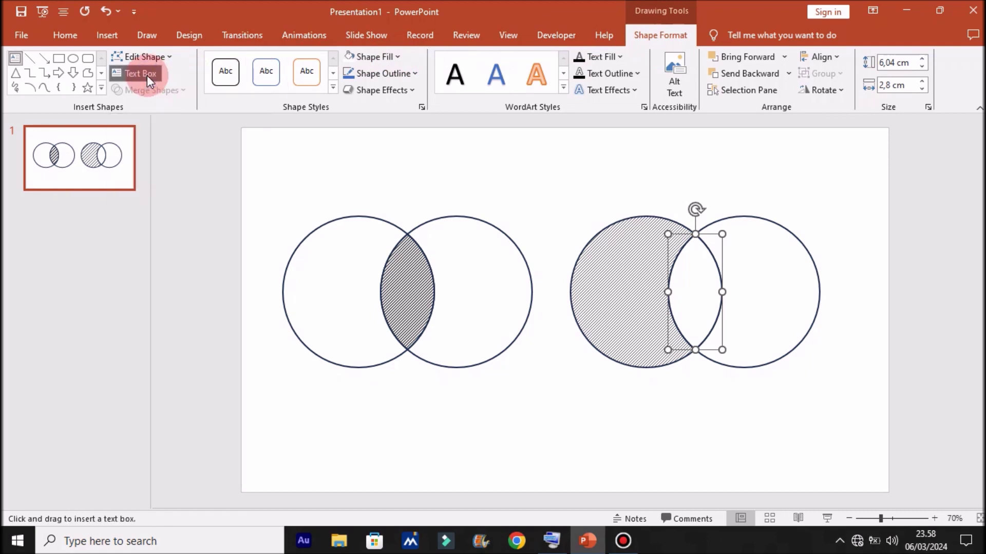
left_click_drag(311, 257, 362, 315)
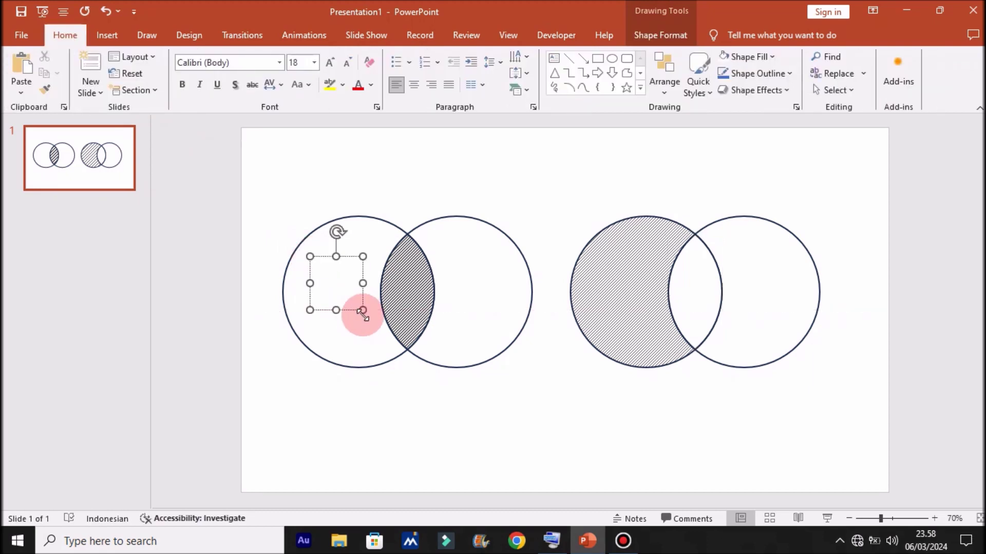
type("A")
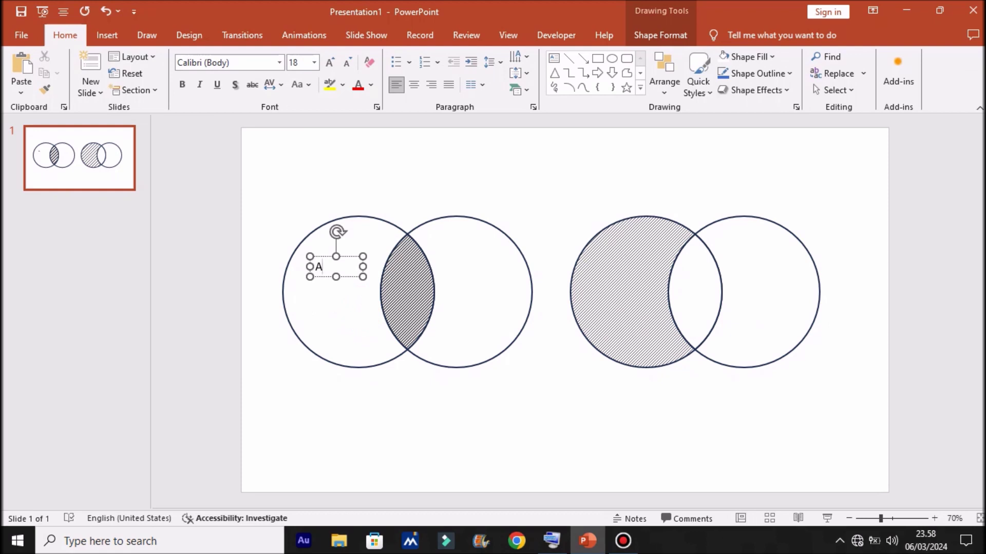
left_click(326, 254)
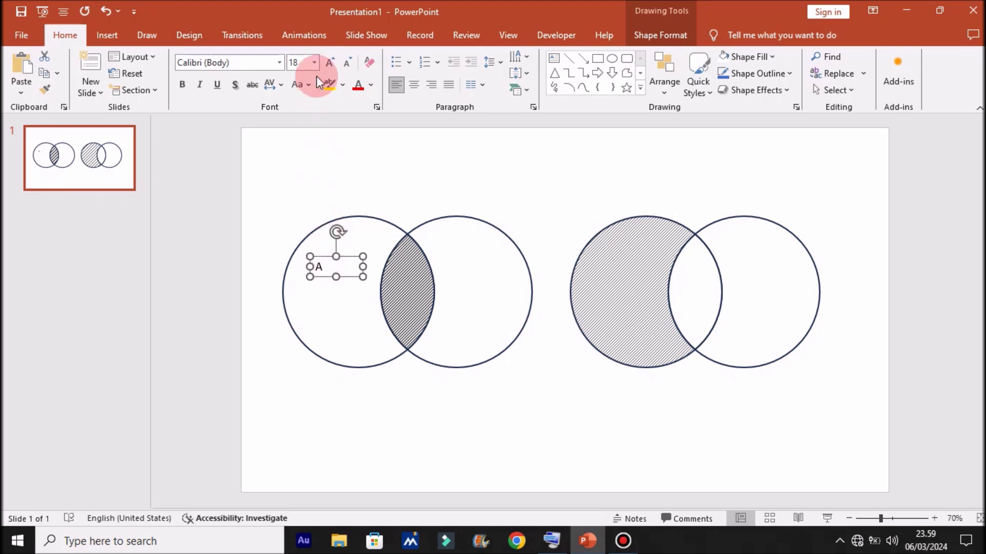
left_click(314, 62)
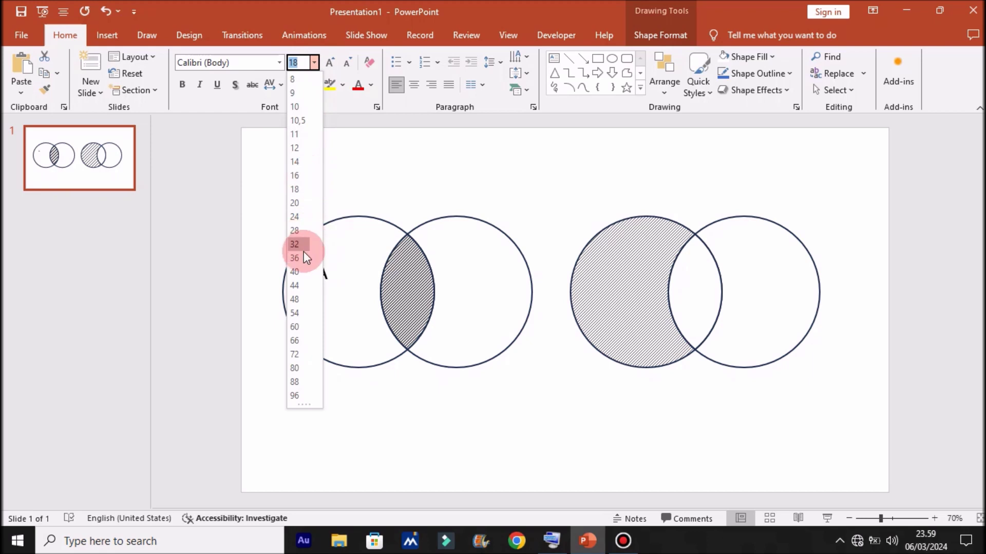
left_click(299, 367)
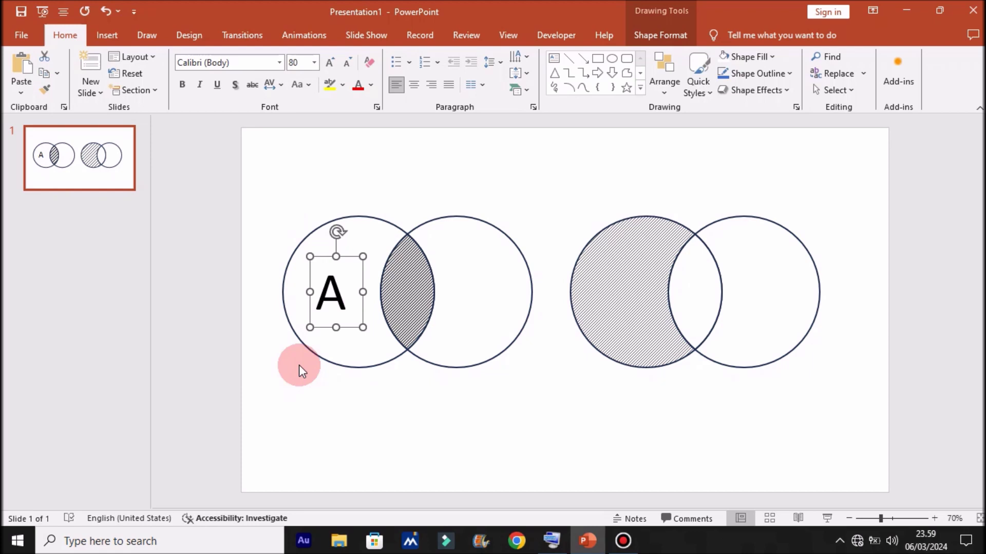
key("ctrl+v")
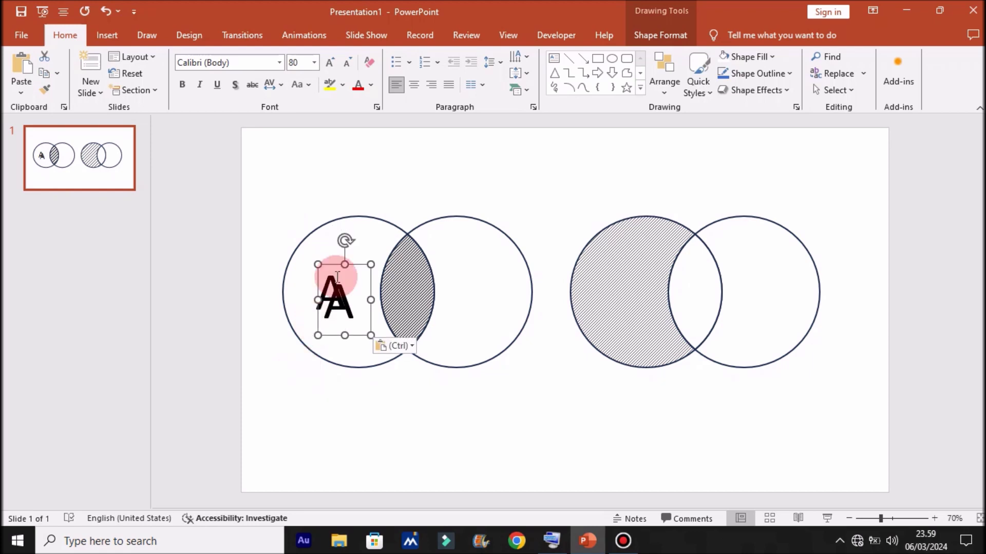
Move the duplicate into the right circle, change it to 'B', and level the 'A' label with it
left_click_drag(339, 264, 472, 256)
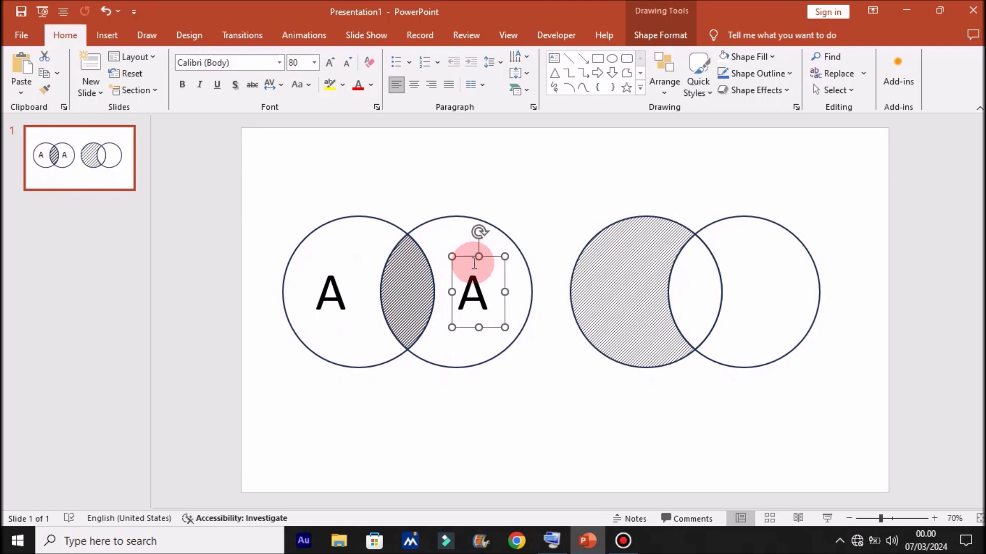
left_click(491, 291)
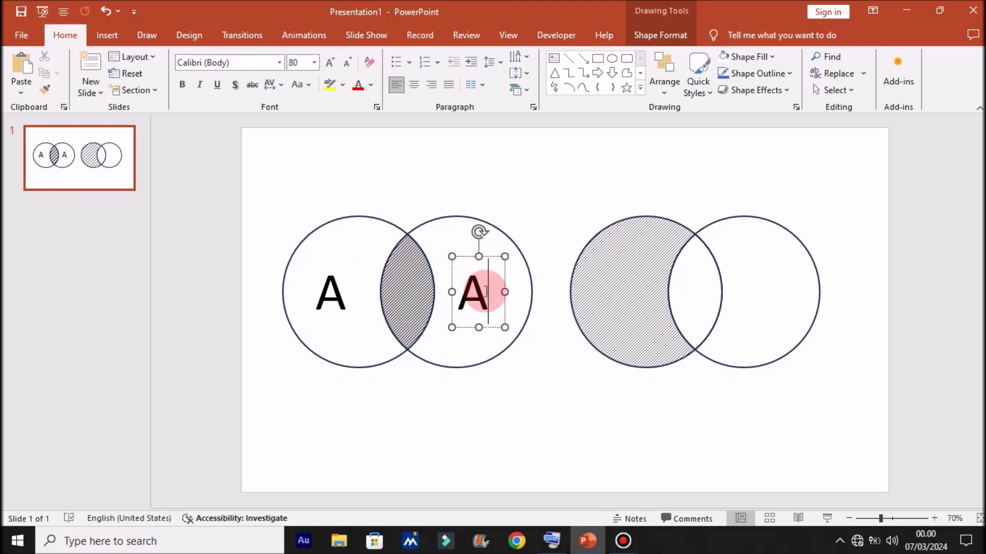
key("BackSpace")
type("B")
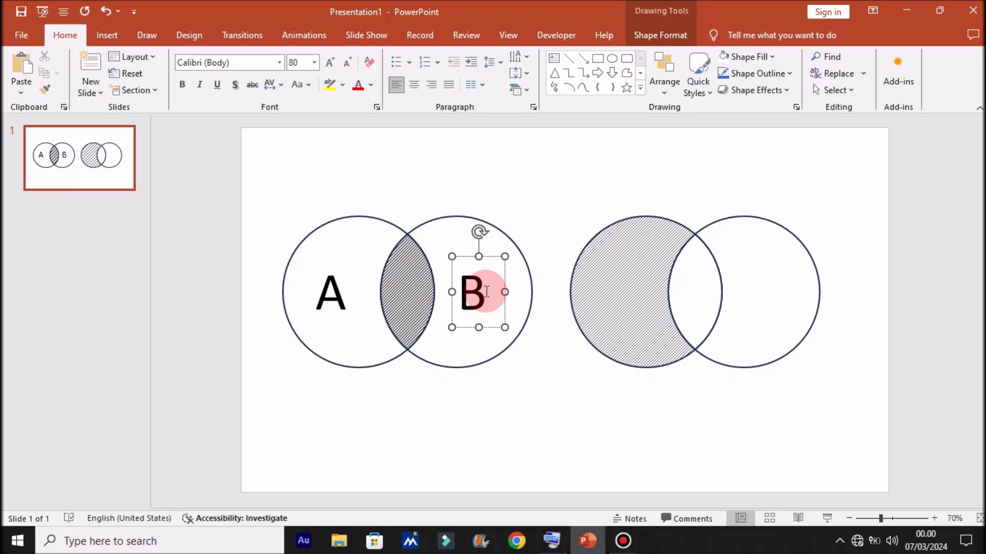
left_click(335, 289)
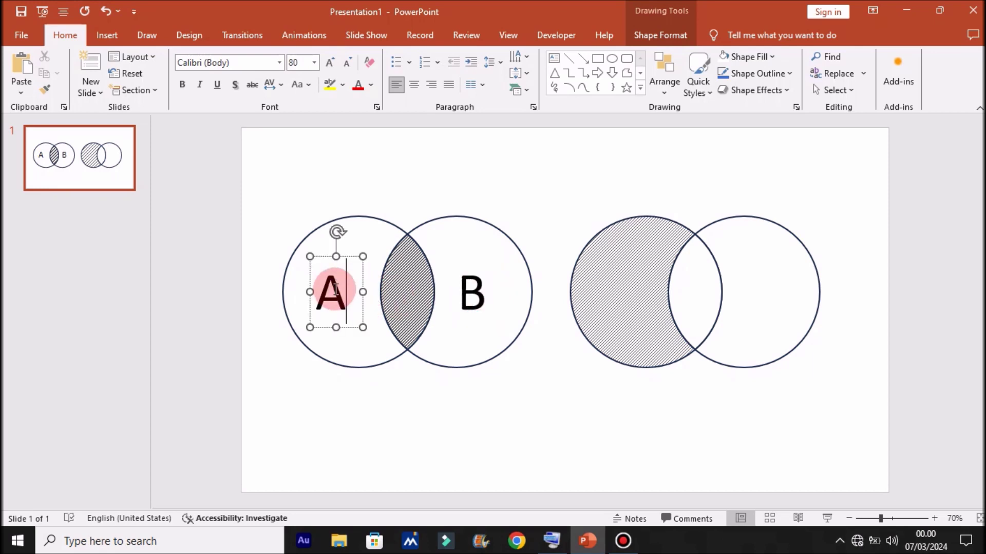
left_click_drag(318, 257, 328, 253)
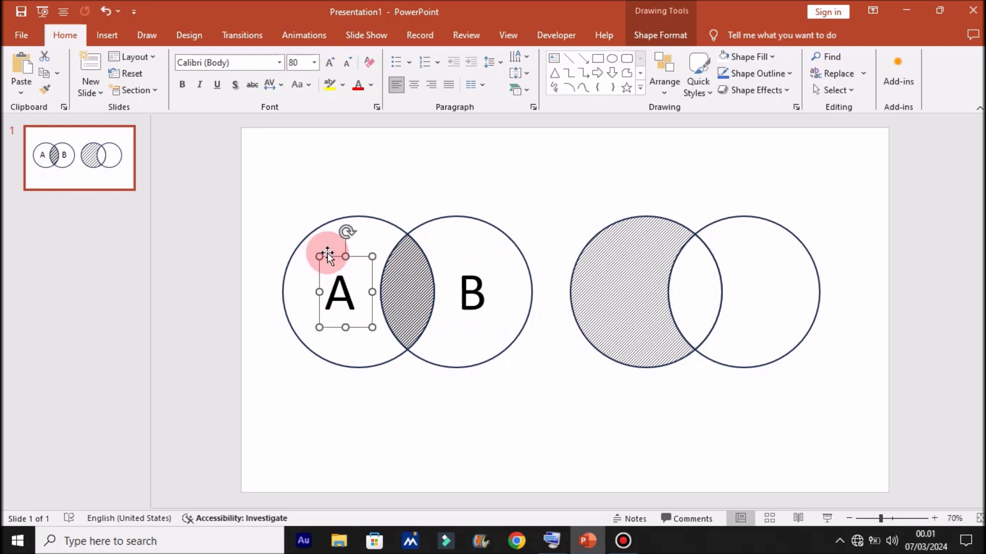
left_click(419, 400)
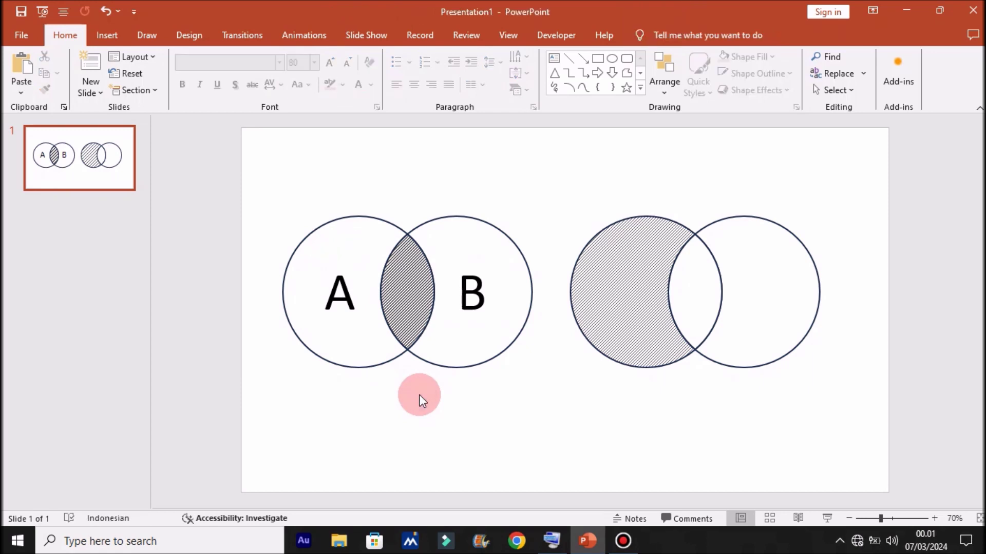